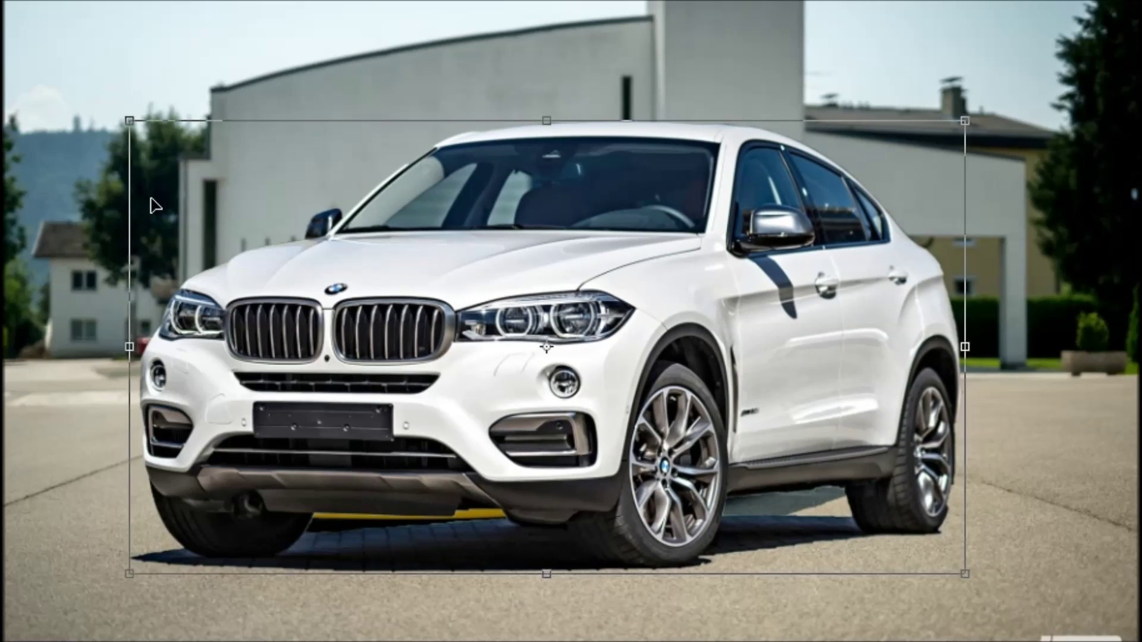
Shrink the car slightly, stretch it wider on the left, and commit the transform.
left_click_drag(130, 121, 153, 137)
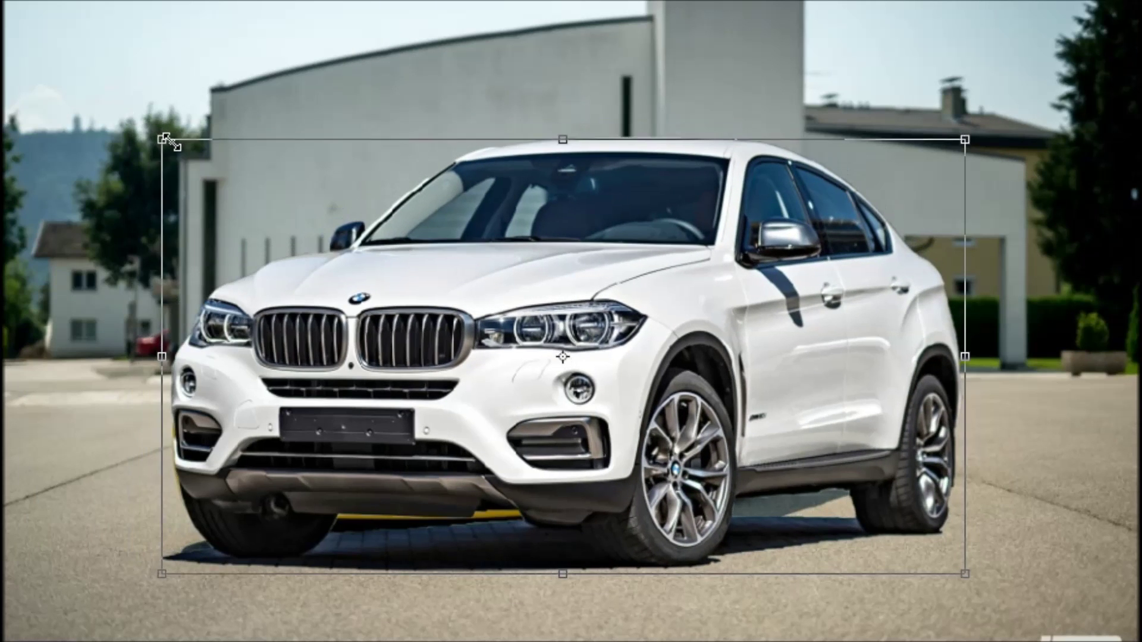
left_click_drag(153, 357, 145, 358)
key("Return")
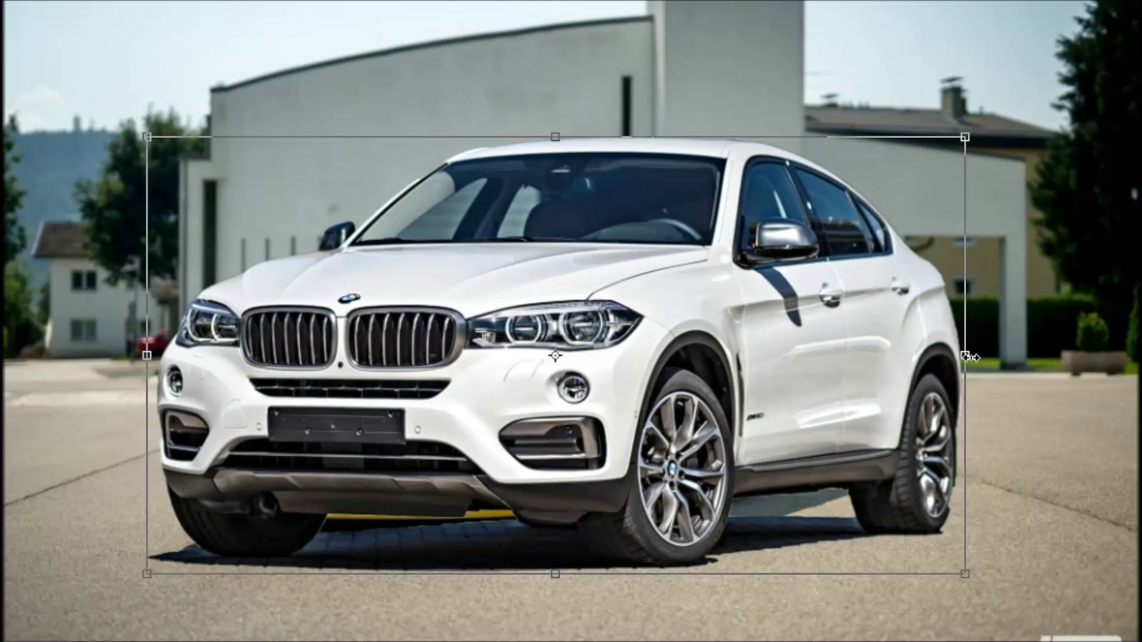
key("Return")
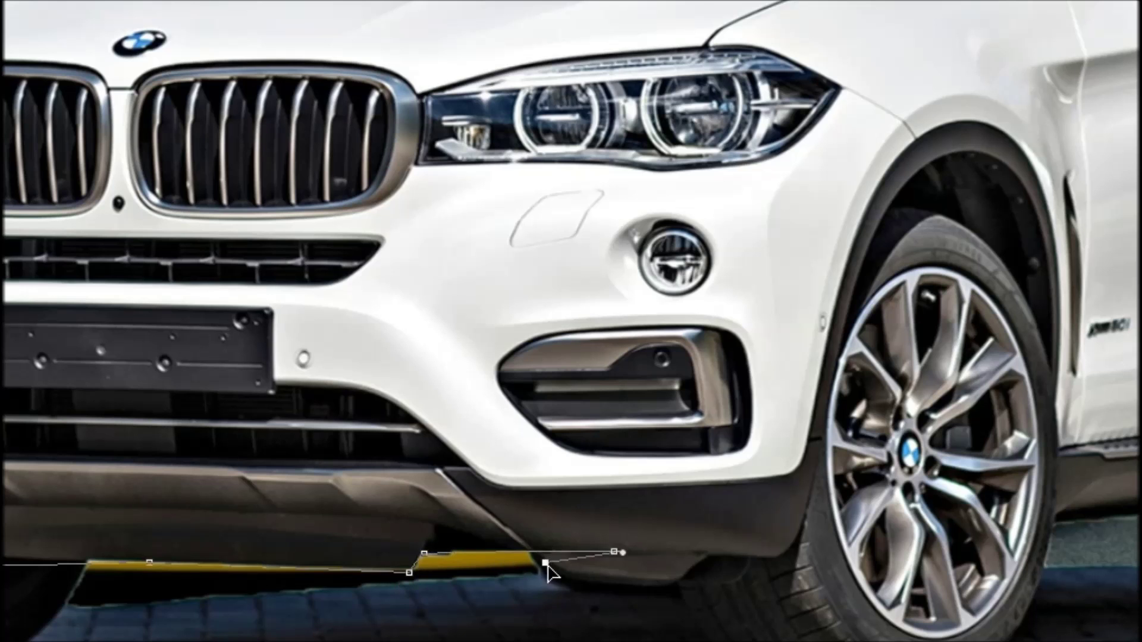
Finish the pen outline along the wheel arches and convert it into a selection.
left_click(1019, 190)
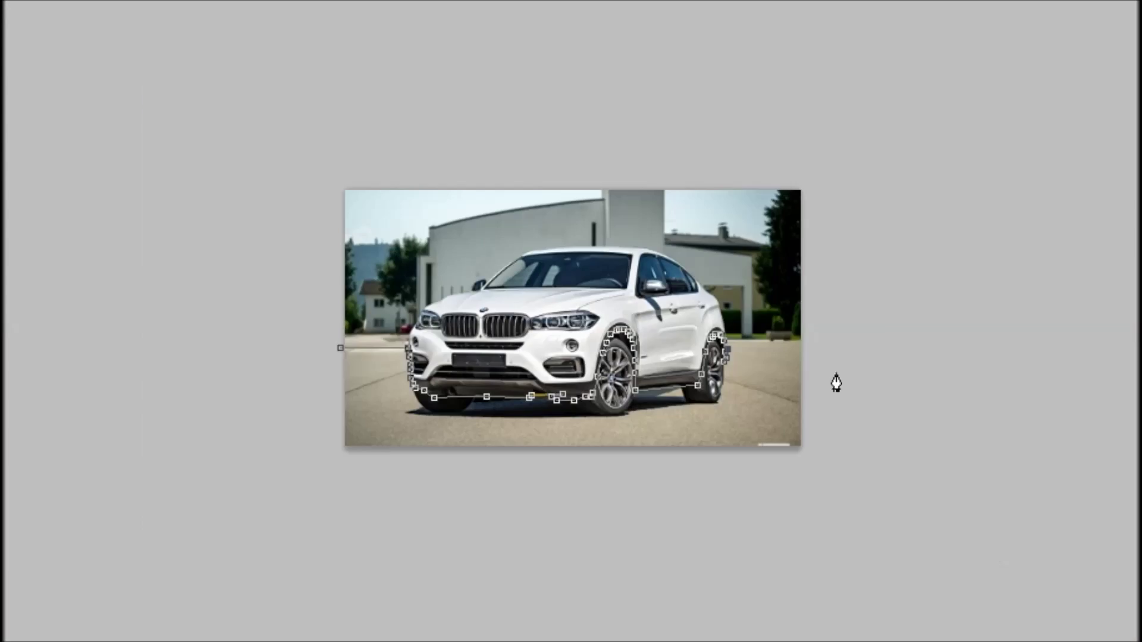
right_click(493, 276)
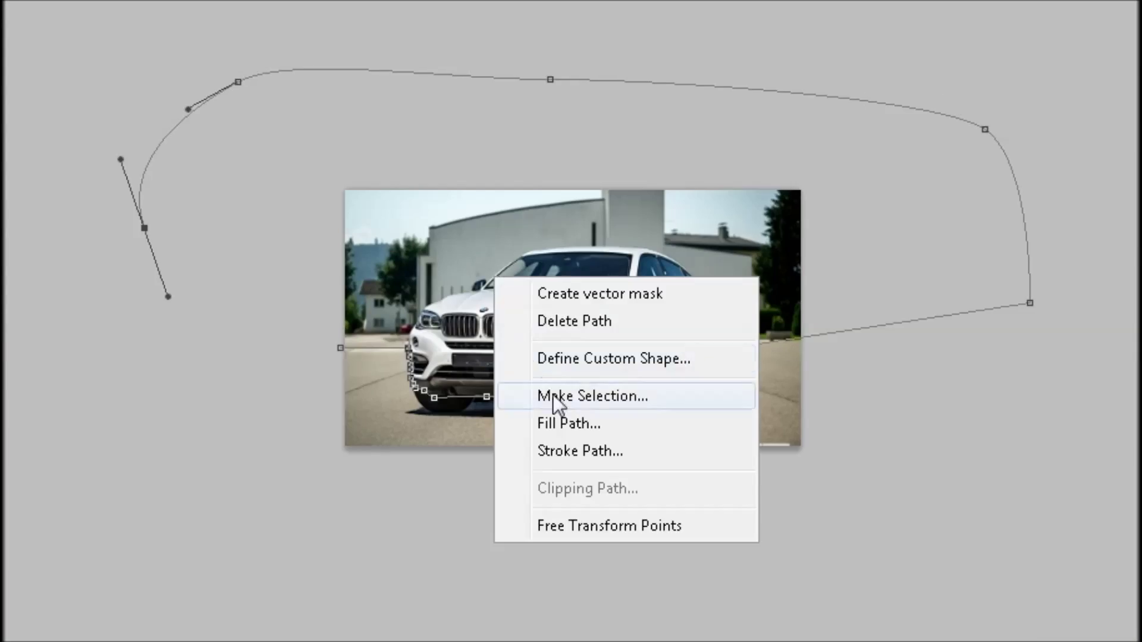
left_click(592, 395)
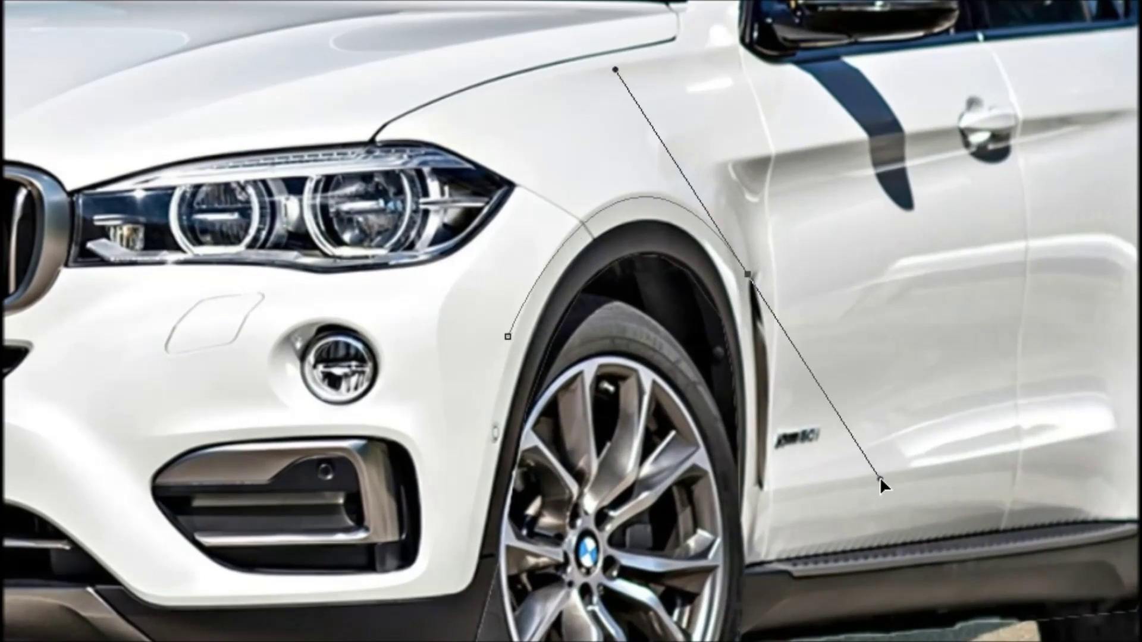
Shift the front fender piece outward to the right and reselect the fender path.
key("ctrl+t")
left_click_drag(690, 304, 746, 305)
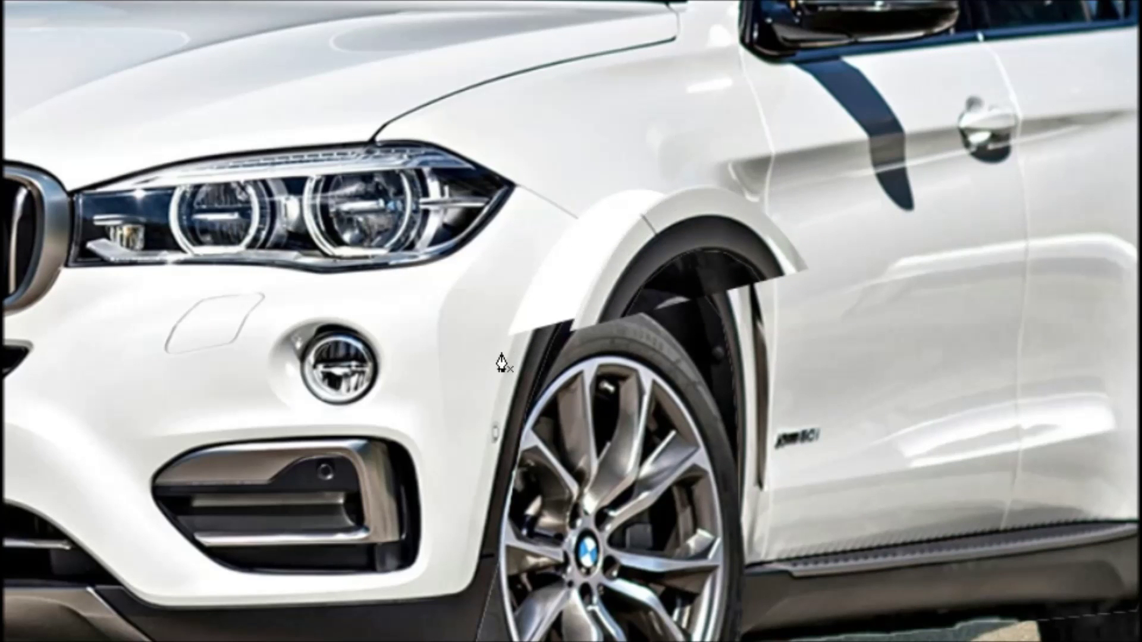
right_click(455, 318)
left_click(524, 436)
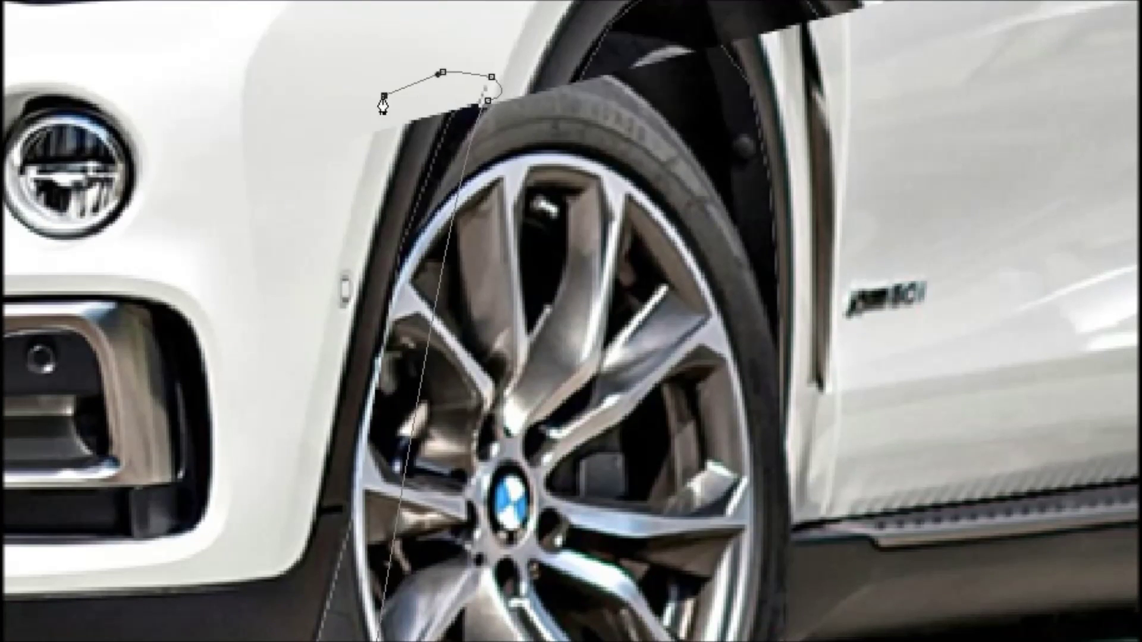
Paint the fender gap and its dark shadow white with the brush.
key("ctrl+Return")
right_click(319, 140)
mouse_move(416, 119)
left_mouse_down()
mouse_move(452, 357)
mouse_move(529, 330)
left_mouse_up()
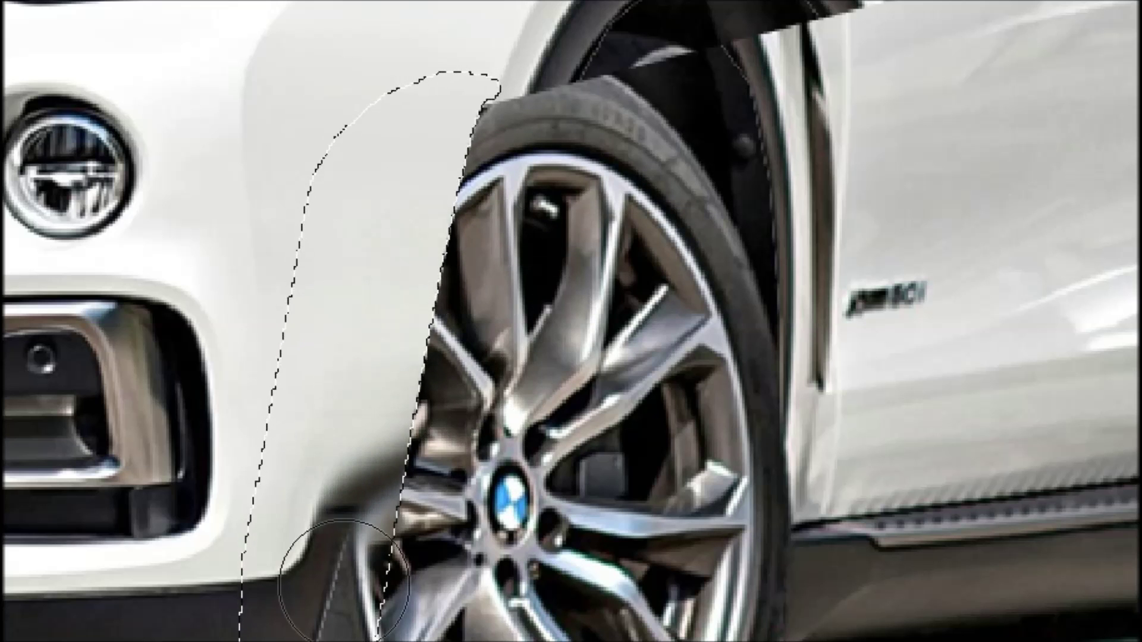
left_click_drag(369, 519, 530, 572)
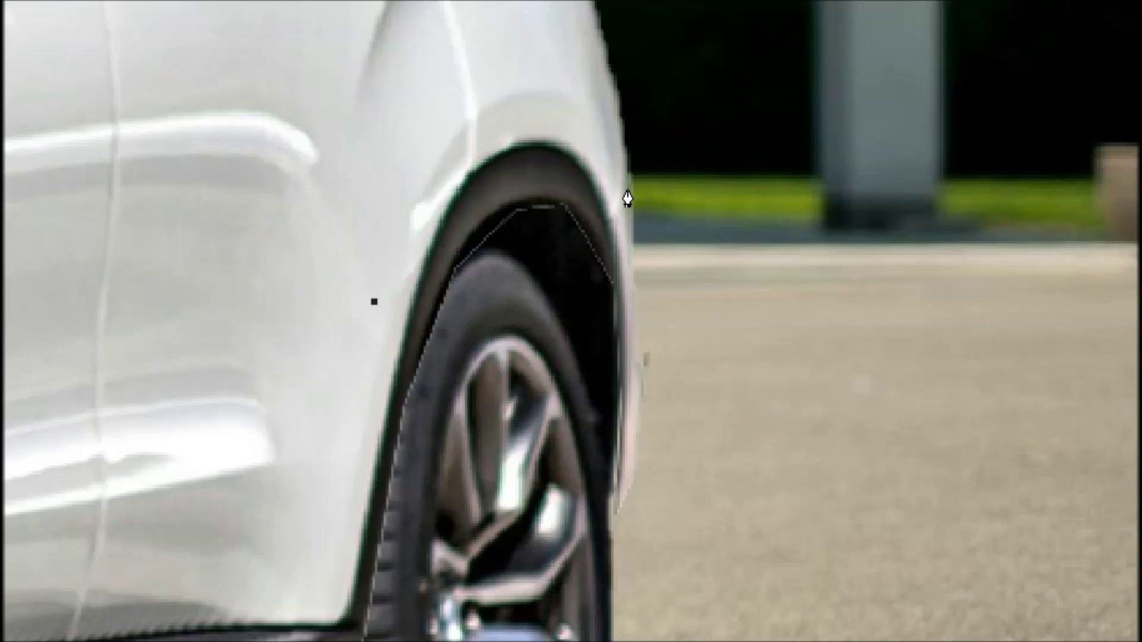
Shift the rear arch piece outward and brighten the lower fender area inside the selection.
key("ctrl+Return")
key("ctrl+t")
left_click_drag(595, 232, 650, 236)
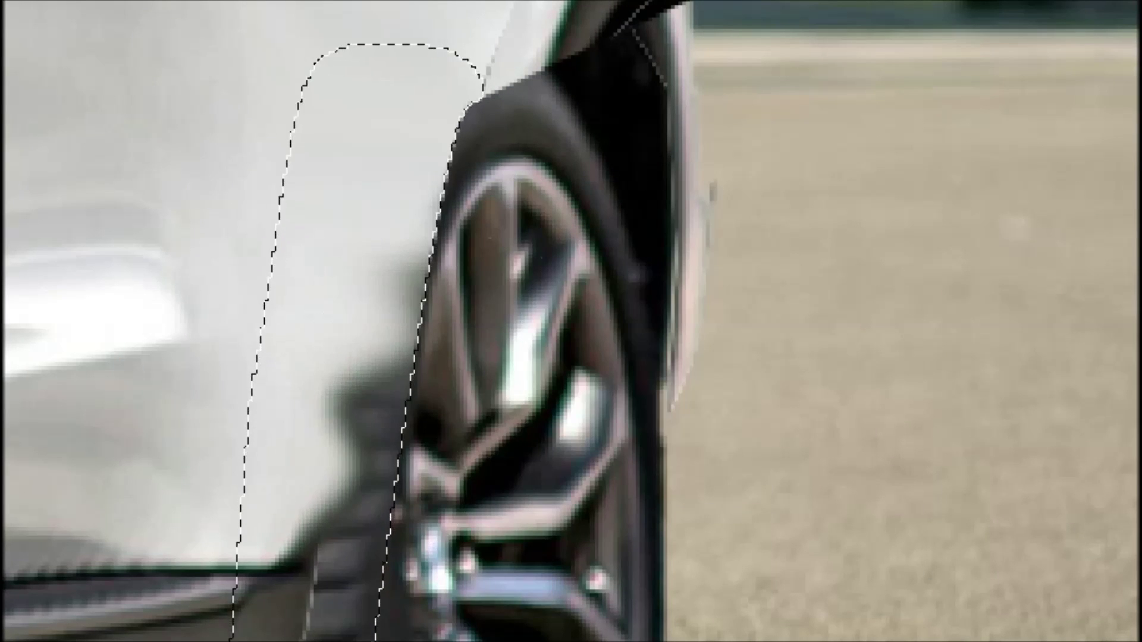
left_click_drag(399, 250, 590, 503)
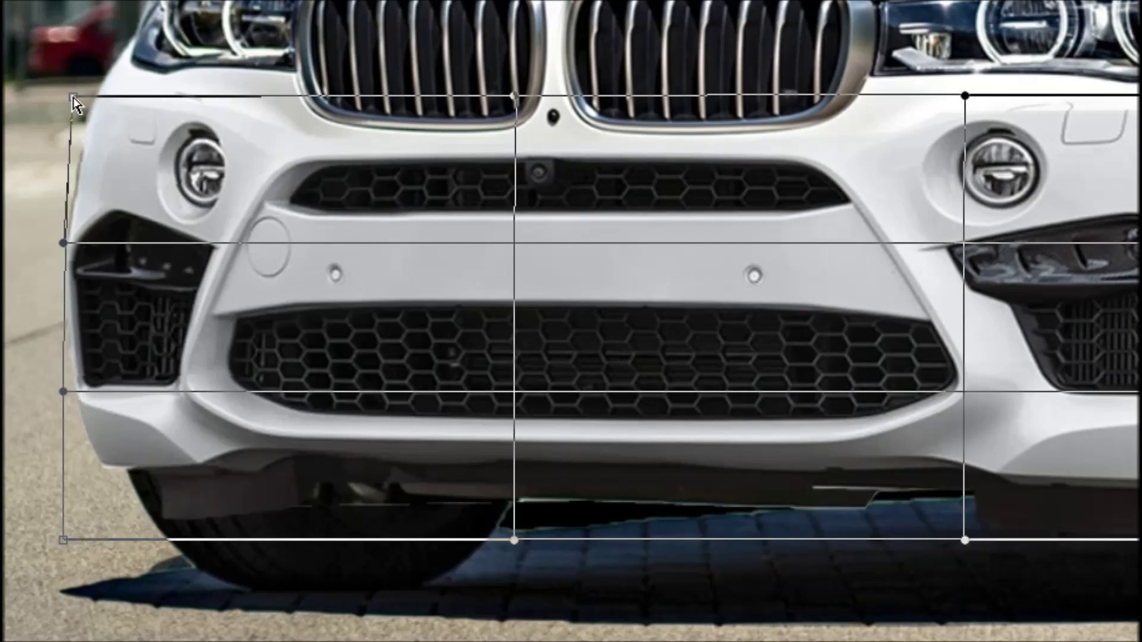
Warp the new bumper's left edge to fit the car's front.
left_click_drag(64, 391, 51, 387)
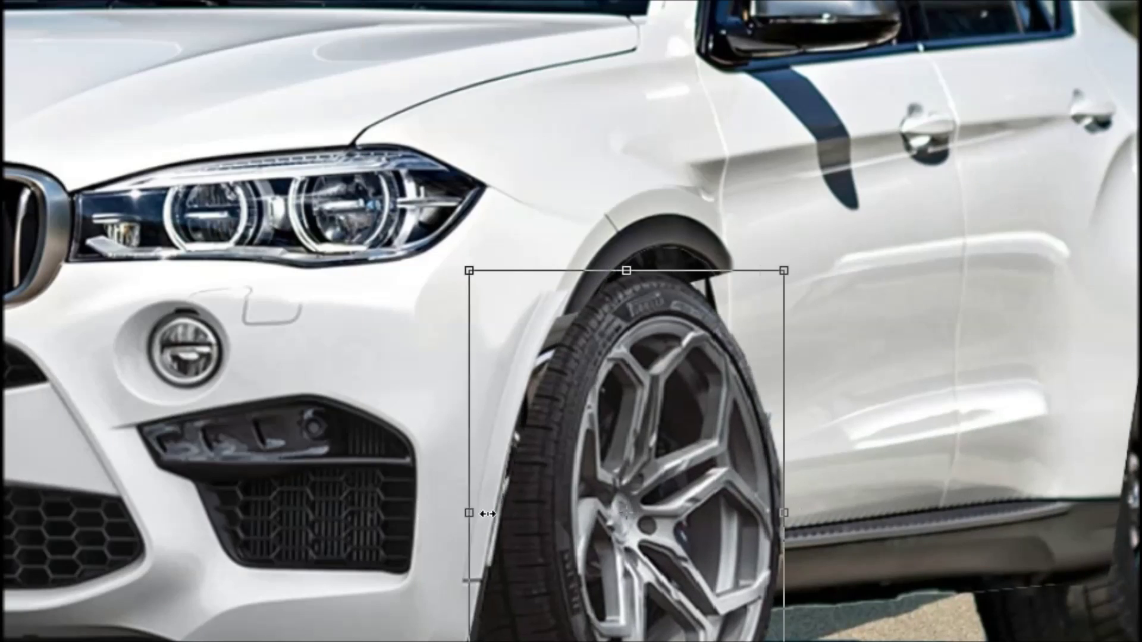
Narrow the transformed piece around the front wheel from its right edge.
left_click_drag(783, 513, 767, 518)
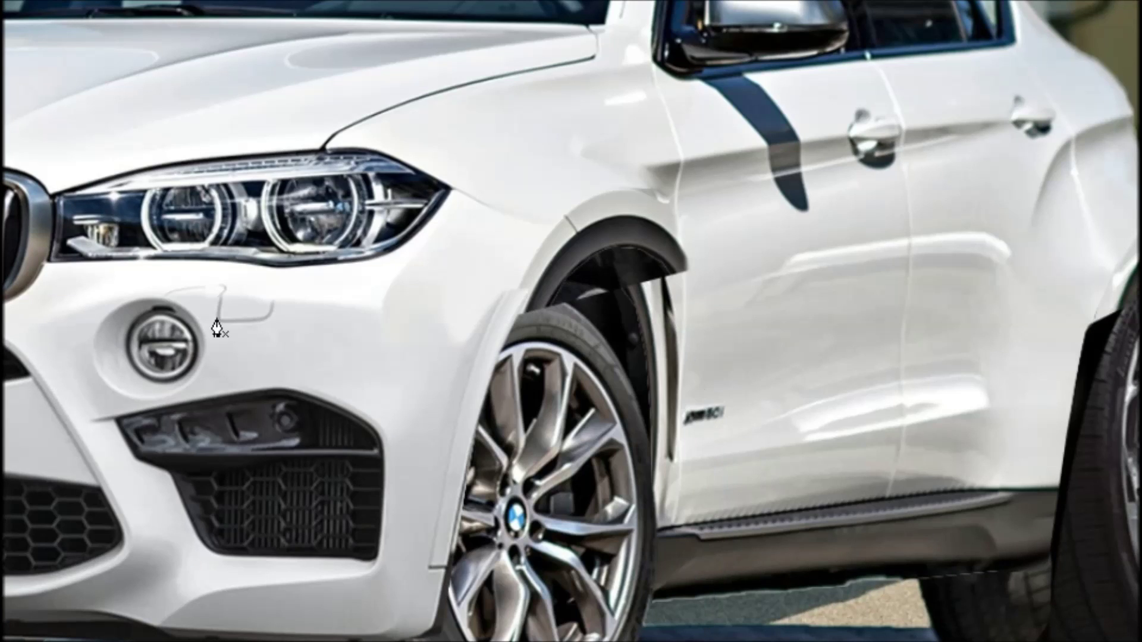
Complete the front wheel outline, select it, and paint the old wheel area black.
scroll(662, 439, "down", 1)
left_click(659, 437)
left_click_drag(652, 524, 648, 542)
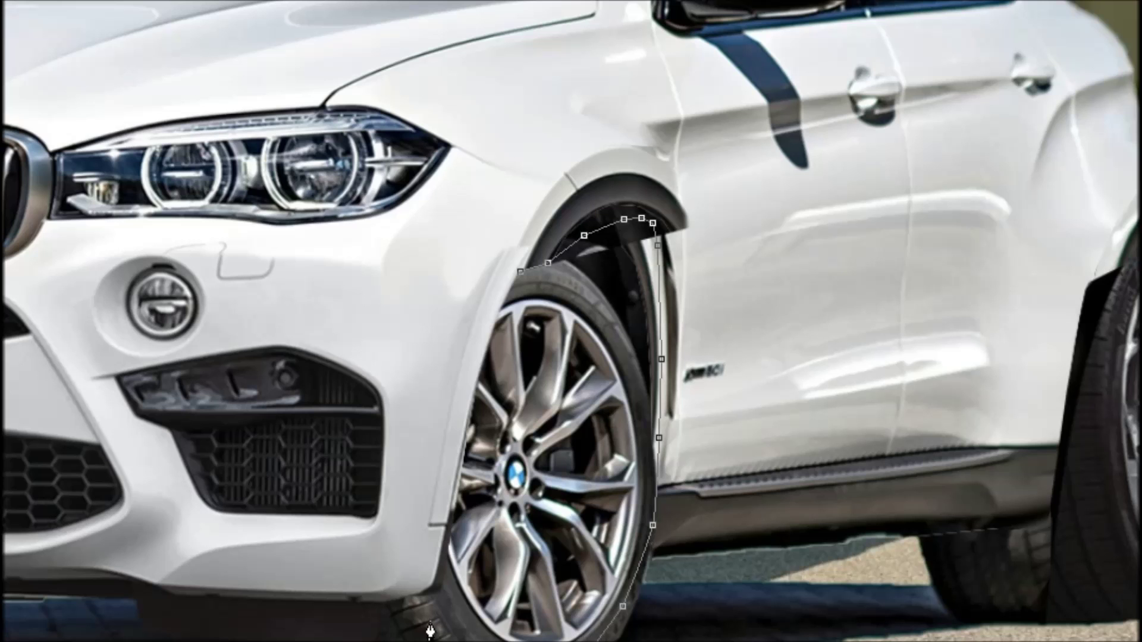
key("ctrl+Return")
right_click(688, 477)
left_click_drag(688, 476, 566, 260)
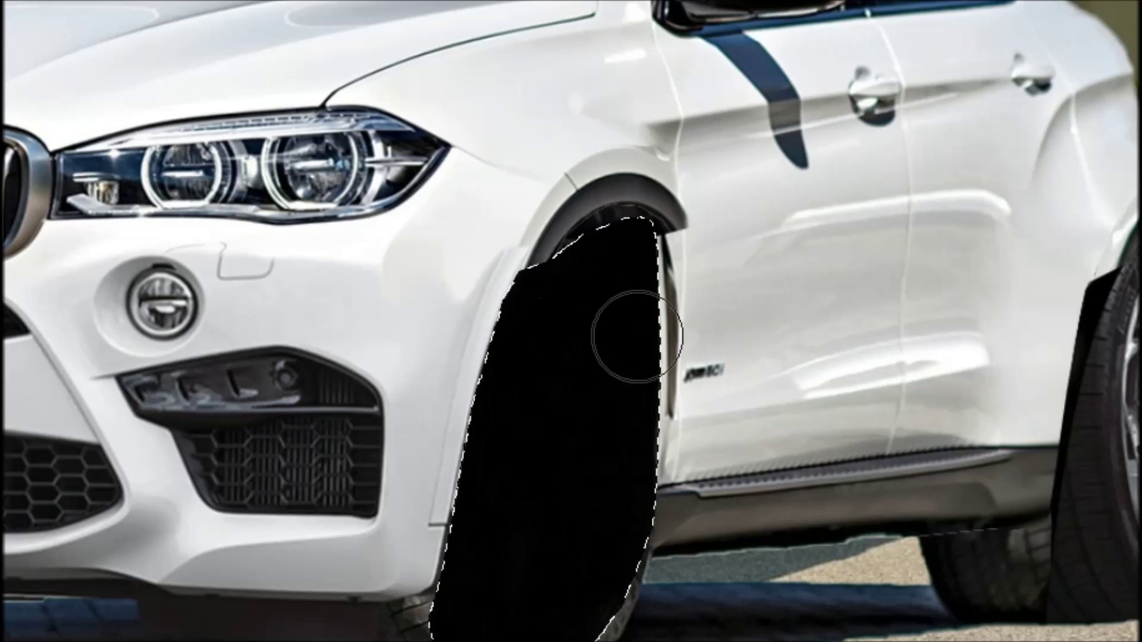
Paste the new multi-spoke wheel and scale it to fit the arch.
key("ctrl+v")
key("ctrl+t")
mouse_move(432, 459)
left_mouse_down()
mouse_move(444, 458)
mouse_move(427, 453)
left_mouse_up()
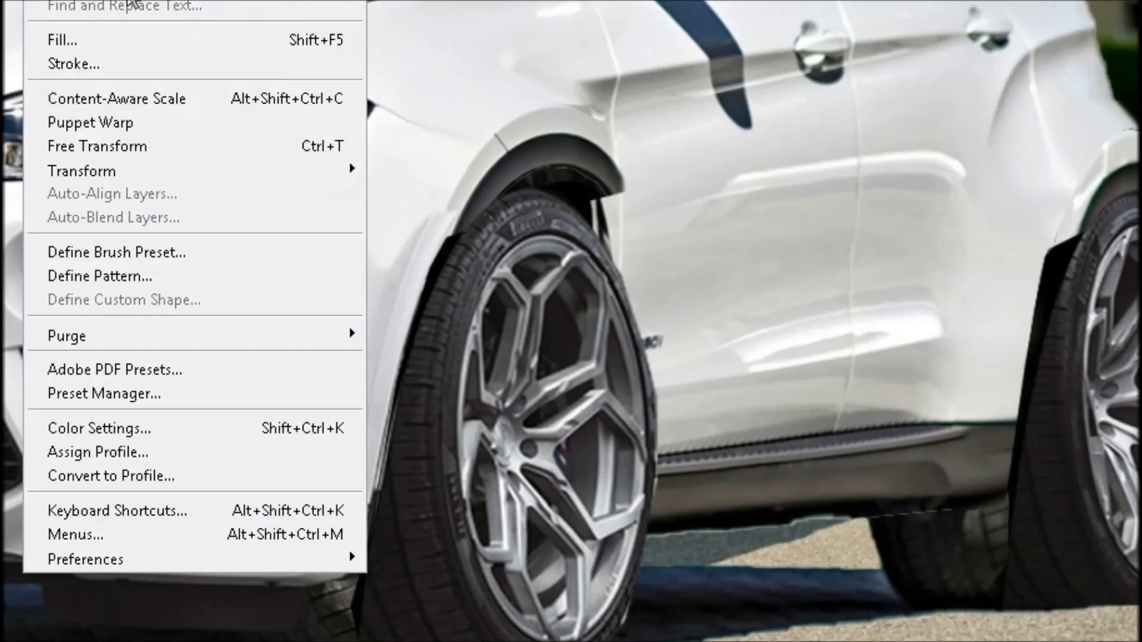